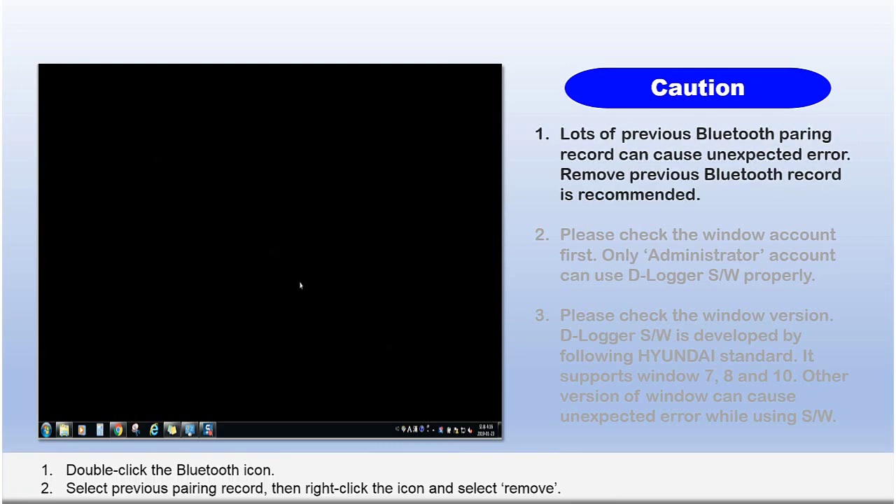
Remove the GT-N8000 phone from the paired Bluetooth devices and confirm the removal.
left_click(435, 430)
double_click(438, 348)
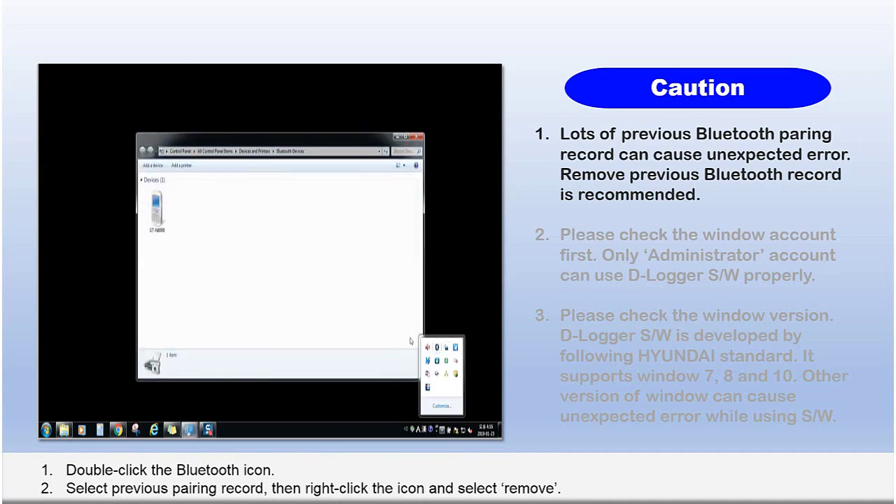
left_click(166, 214)
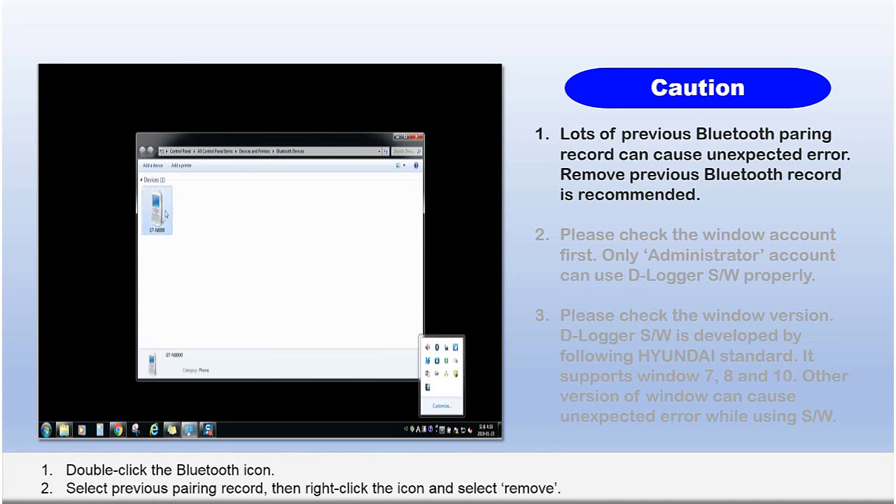
right_click(166, 211)
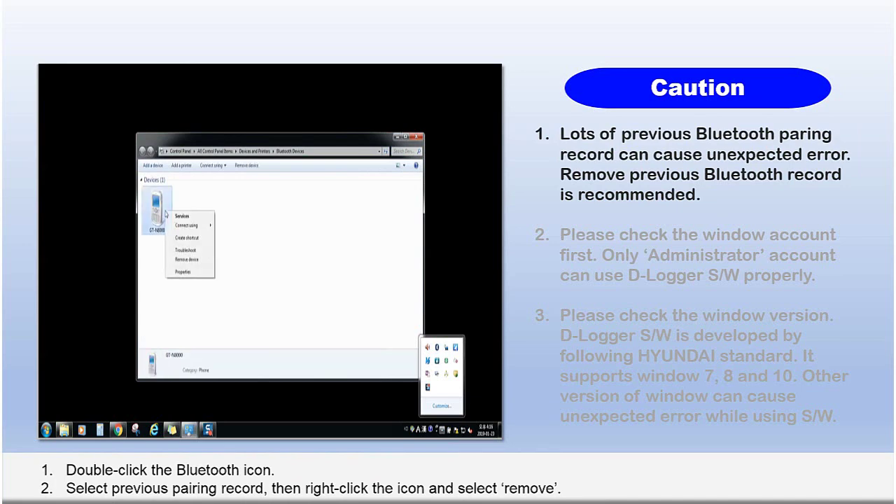
left_click(205, 261)
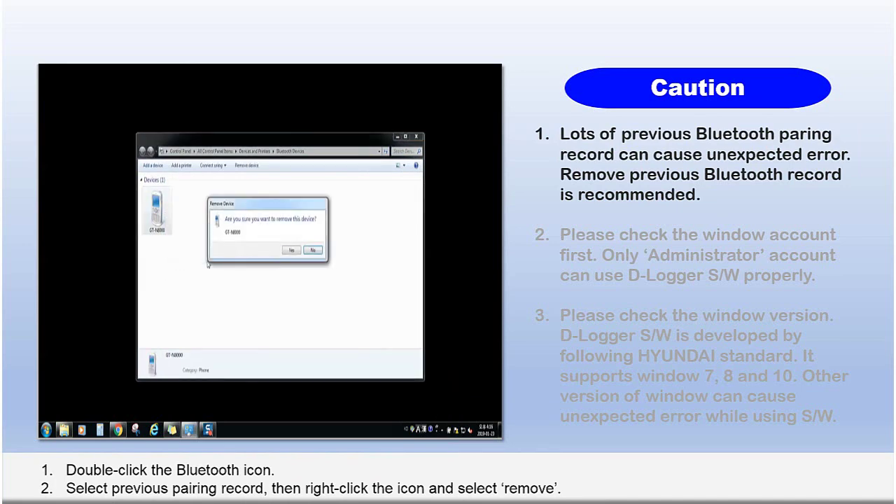
left_click(292, 251)
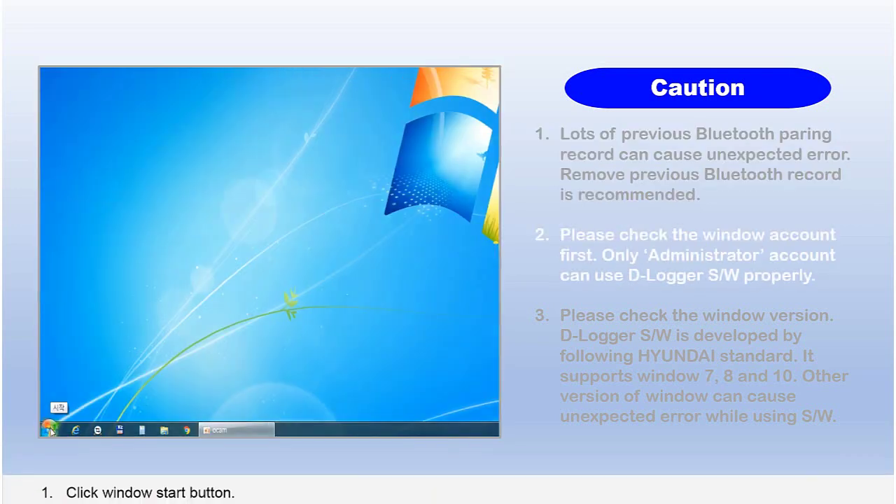
left_click(49, 430)
left_click(199, 150)
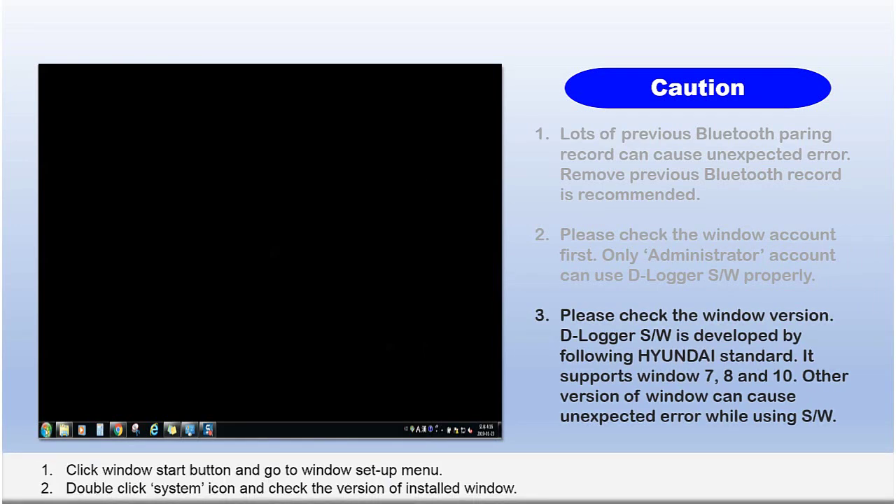
Open System from the full Control Panel list to check for Windows 7 Enterprise.
left_click(45, 429)
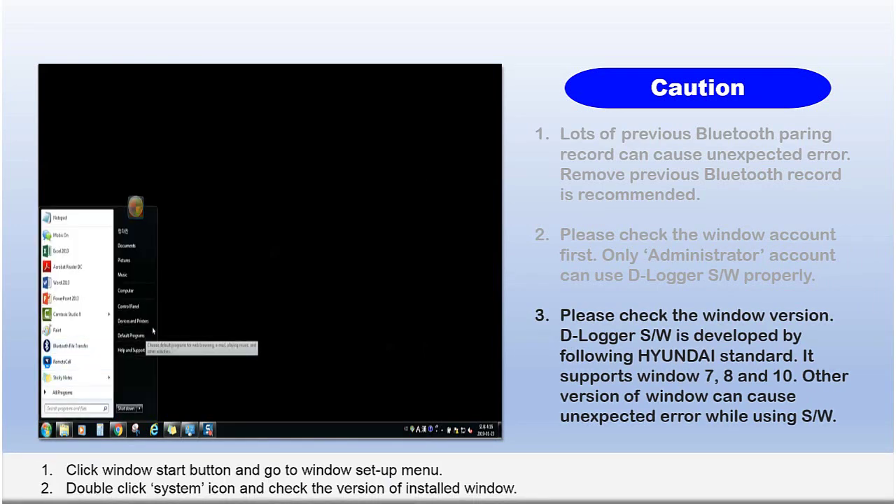
left_click(140, 307)
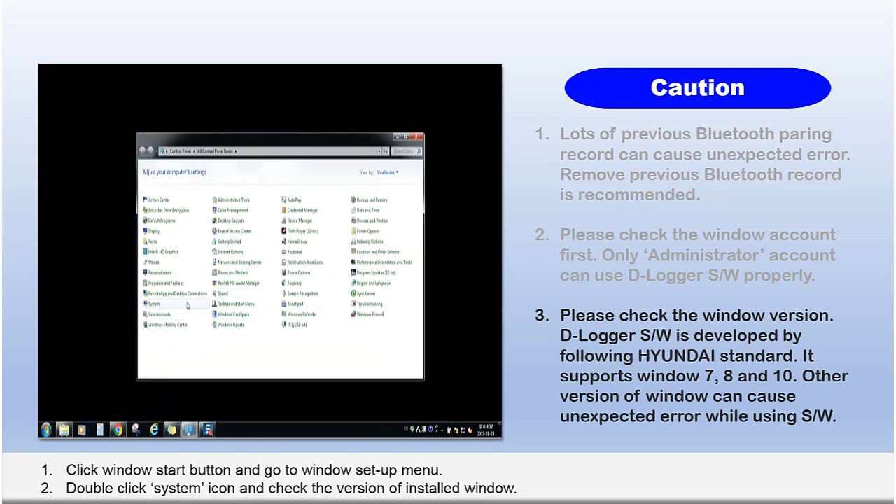
double_click(187, 305)
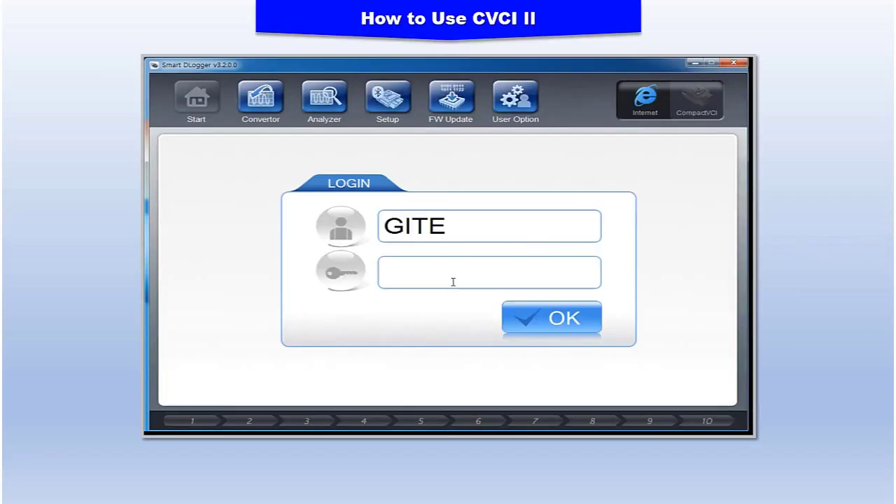
Log in to Smart DLogger by entering the account password.
type("12345")
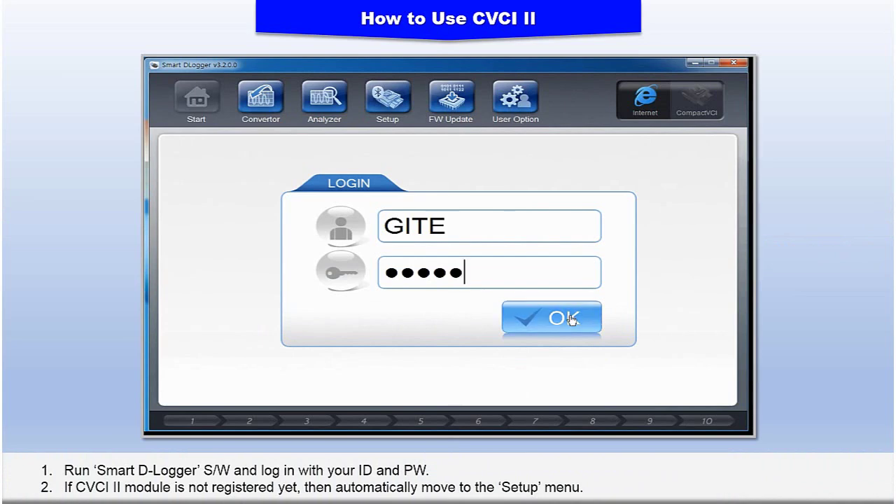
left_click(571, 319)
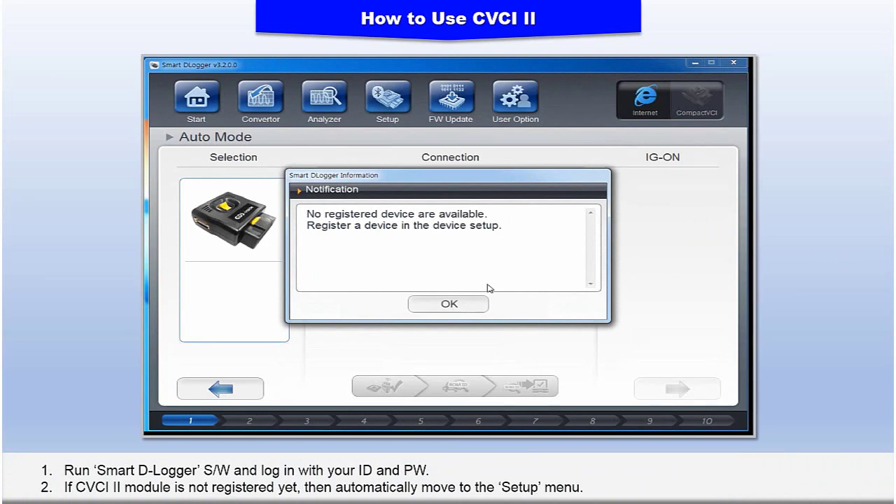
Search on the Setup page and register CVCI II module UBP00113c3 (CVCI201, COM3).
left_click(470, 304)
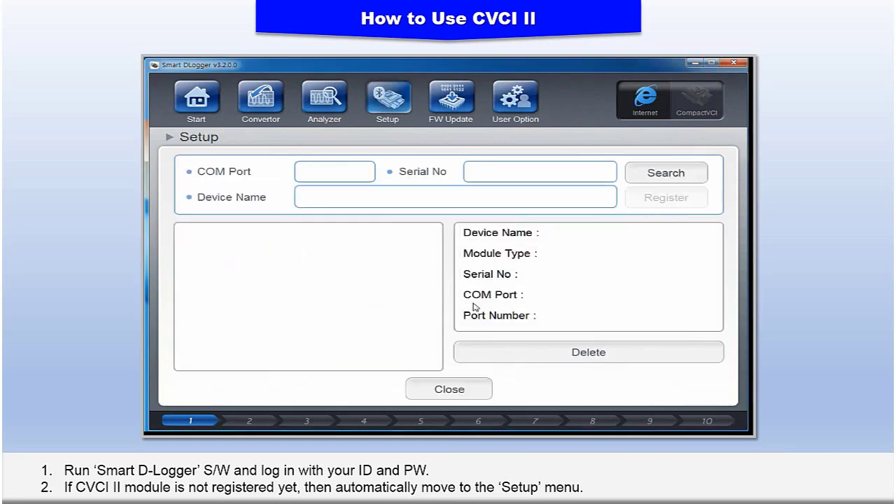
left_click(701, 179)
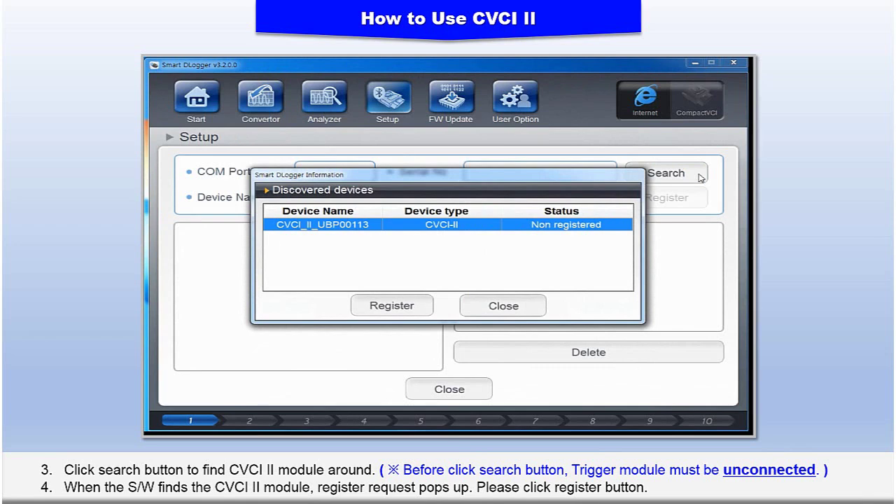
left_click(418, 308)
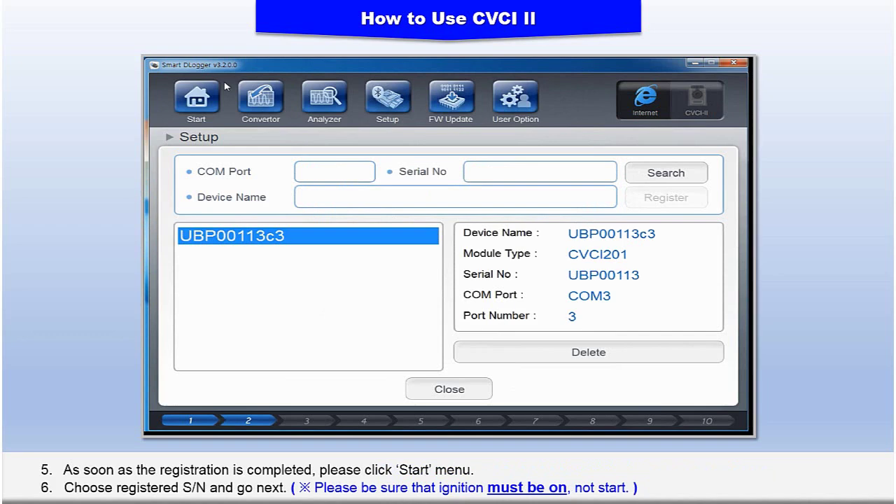
Select module UBP00113c3 in Auto Mode and advance past ignition-on to VIN Search.
left_click(199, 97)
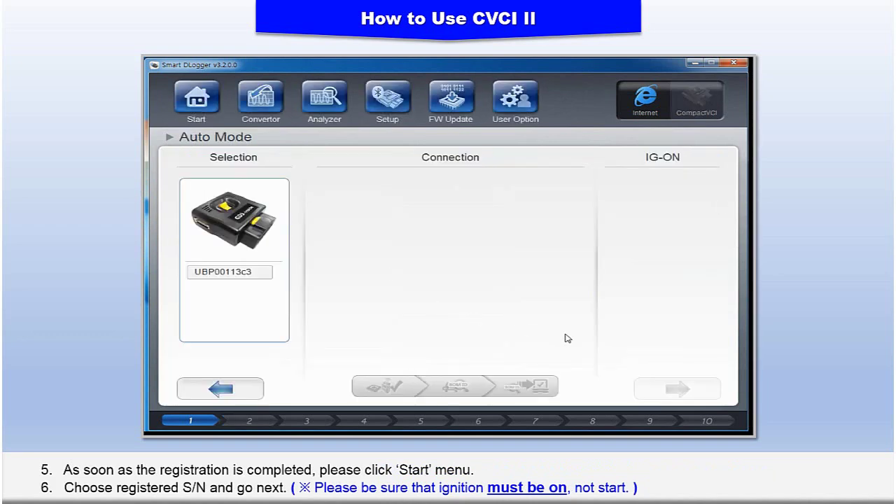
left_click(239, 279)
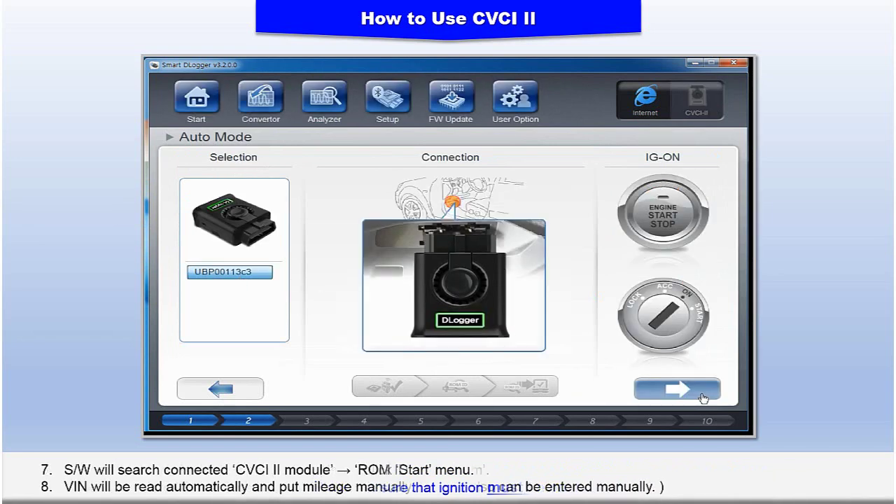
left_click(703, 398)
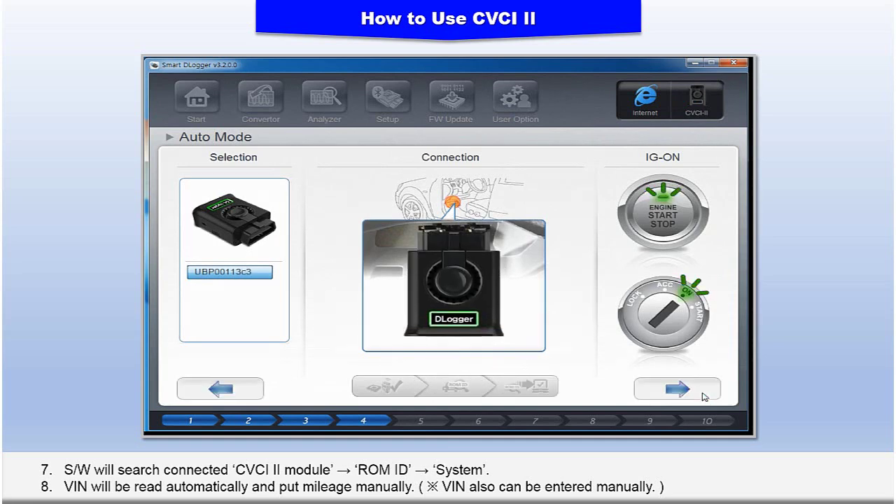
left_click(700, 392)
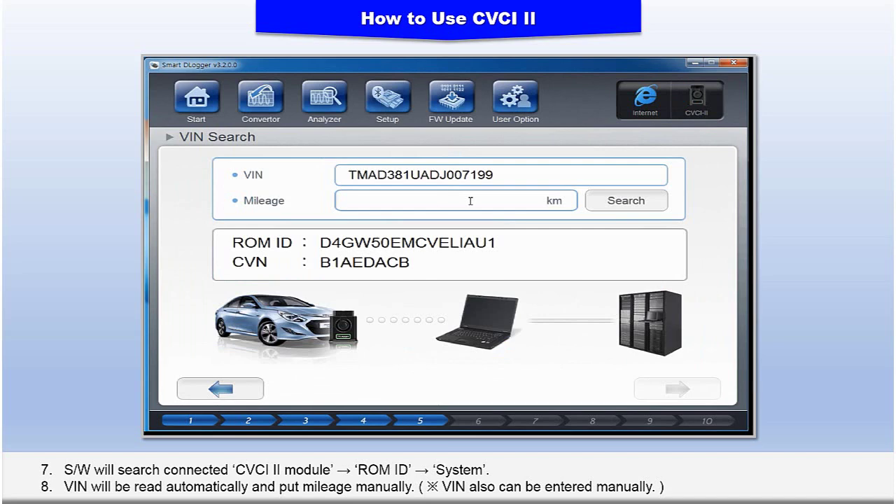
Enter mileage 89114 km and continue to Bosch Diesel system and symptom selection.
type("89114")
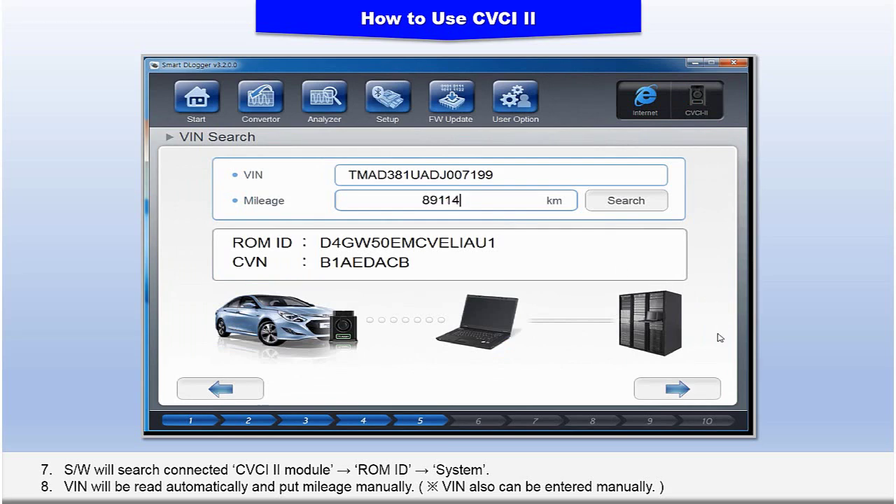
left_click(707, 391)
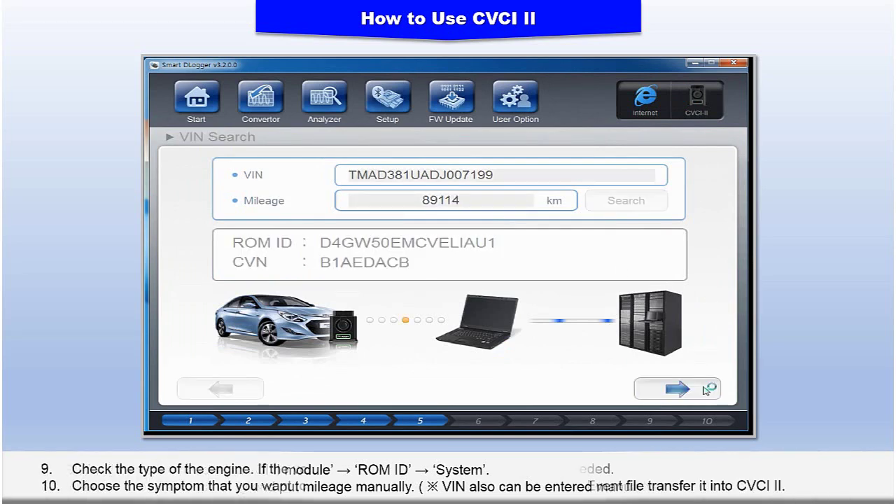
left_click(706, 390)
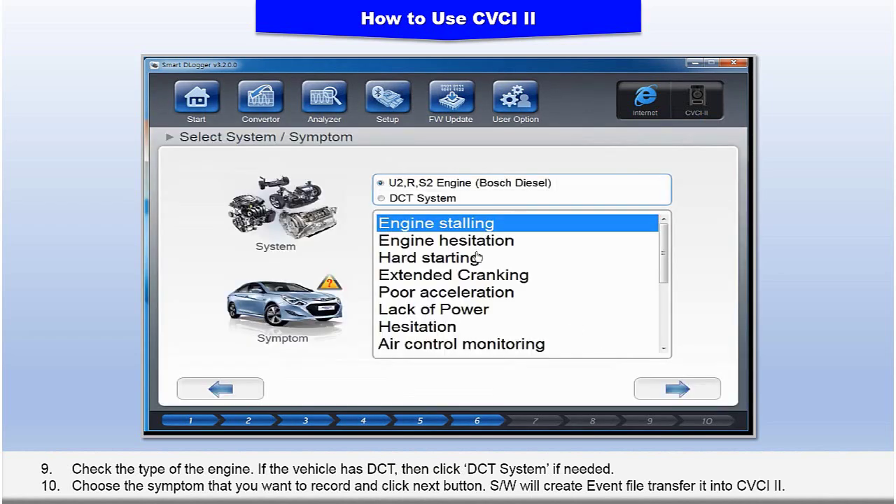
Choose Hard starting as the symptom and send the event to the CVCI II module.
left_click(431, 258)
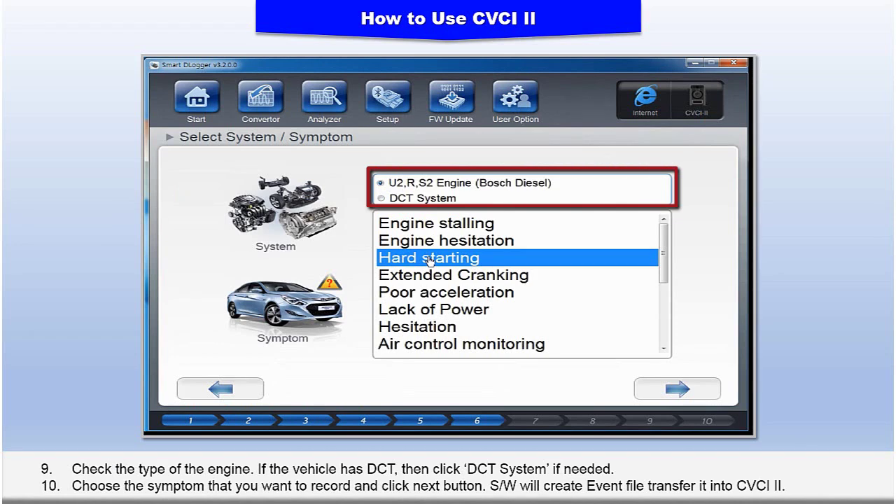
left_click(703, 390)
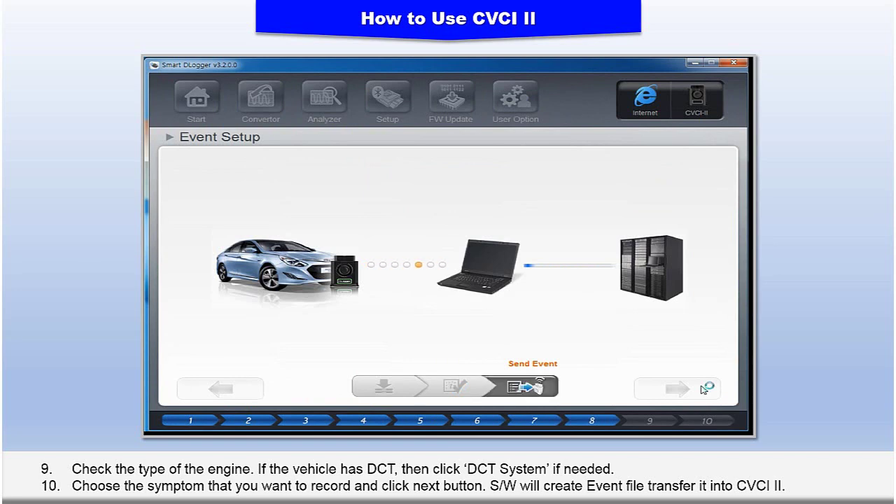
Advance through Event Setup and Final Confirmation to finish the wizard.
left_click(704, 390)
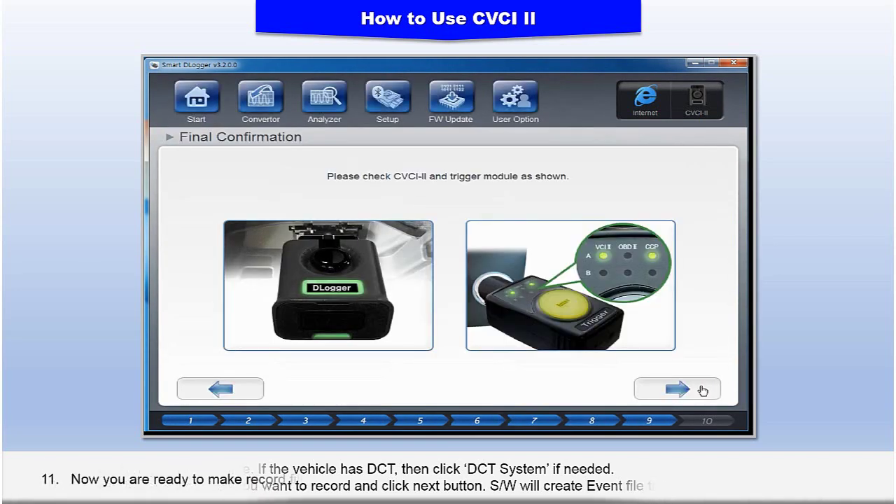
left_click(704, 390)
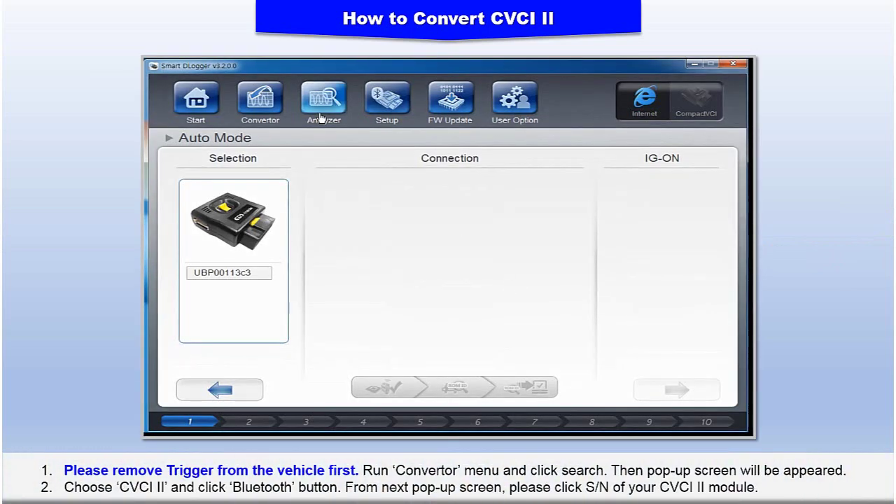
In Convertor, load the CVCI-II's folder 20181004T145340 over Bluetooth and convert it to the PC.
left_click(261, 105)
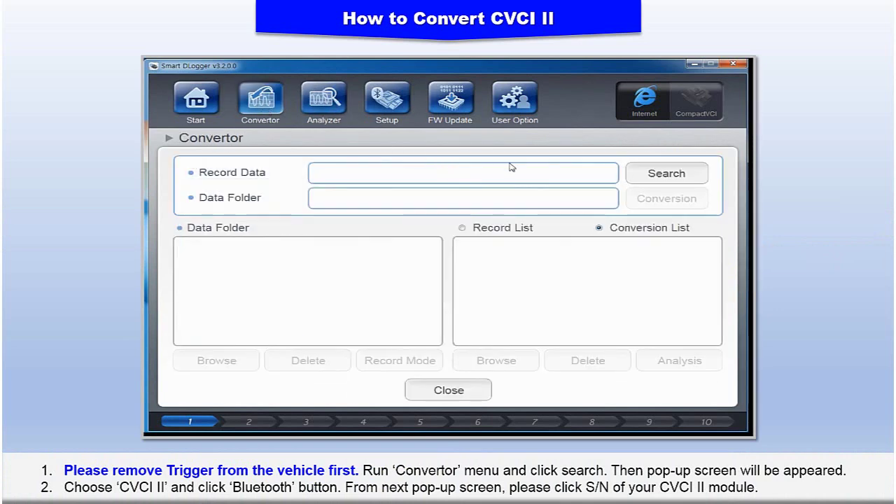
left_click(690, 175)
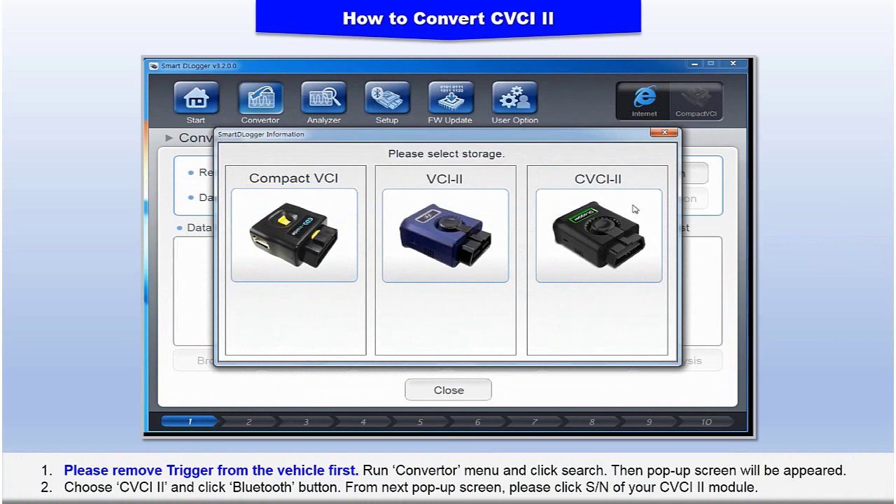
left_click(618, 230)
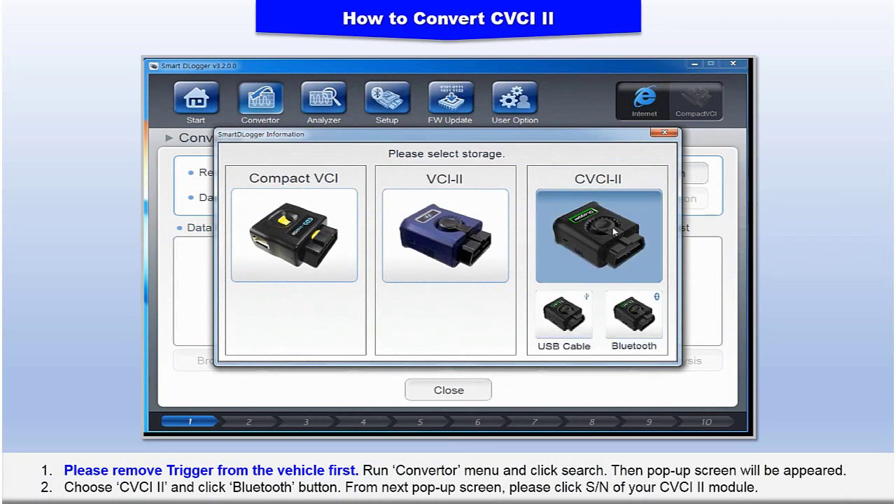
left_click(631, 313)
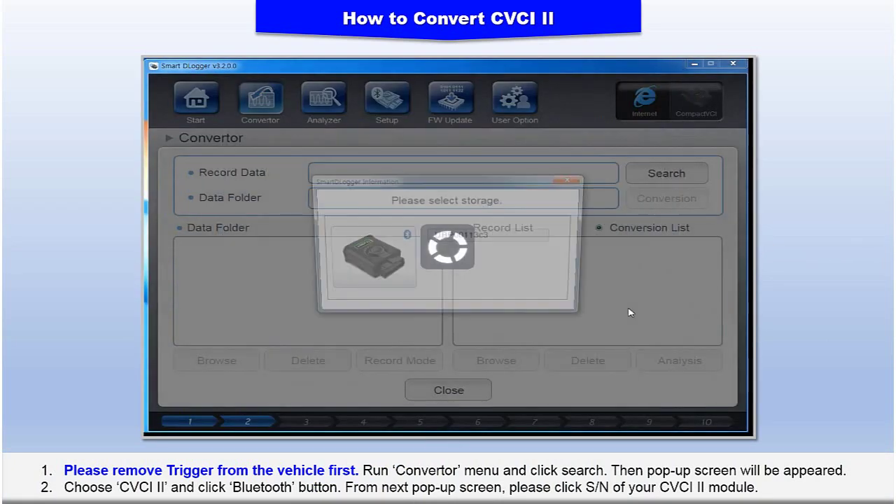
left_click(494, 238)
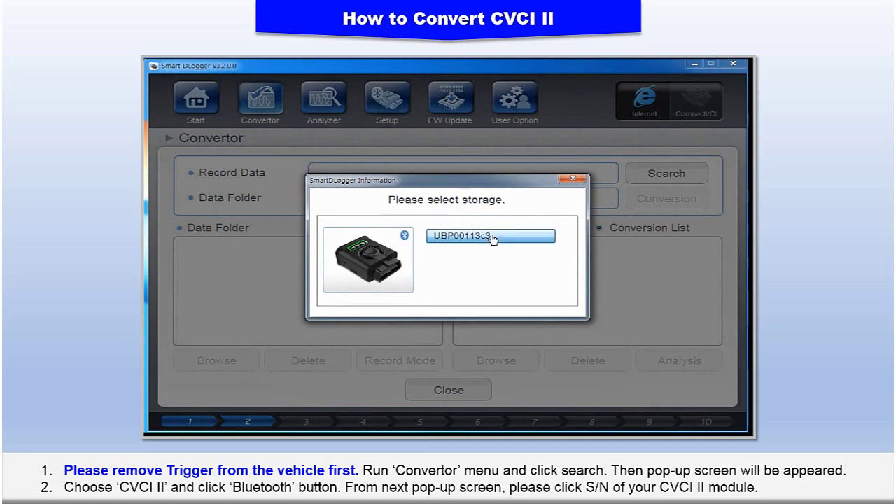
double_click(494, 238)
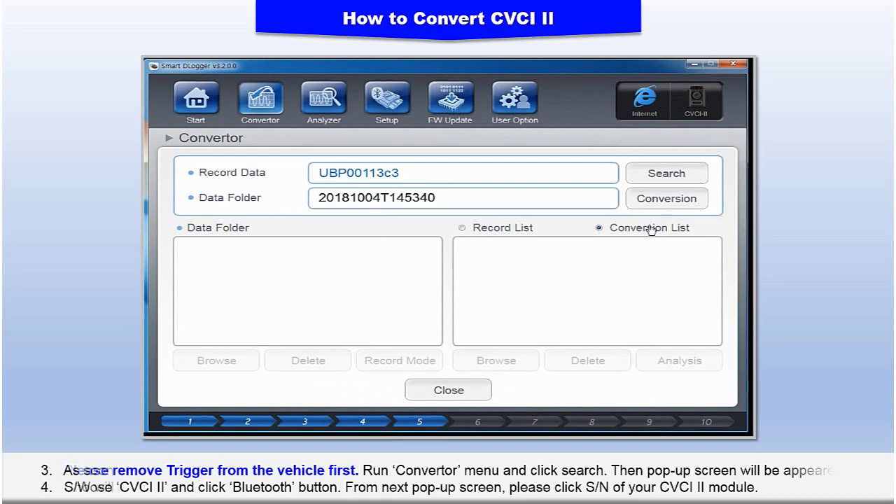
left_click(690, 201)
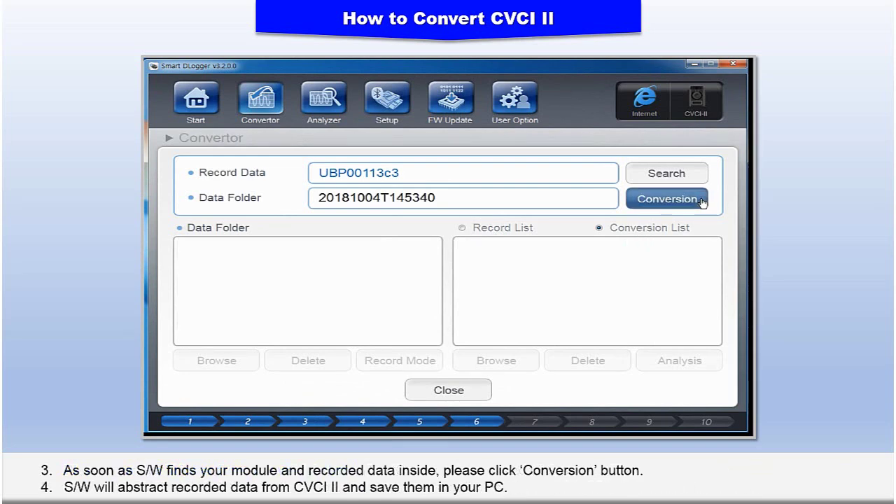